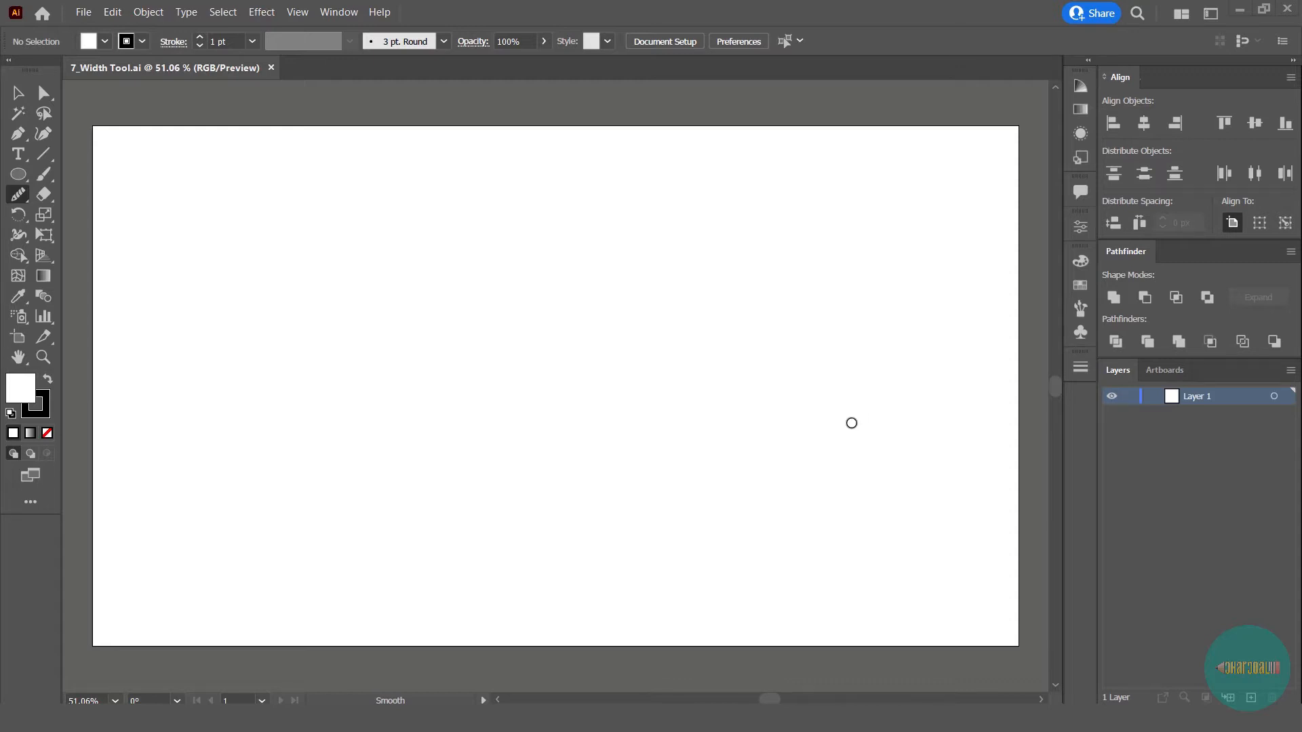
Draw a long horizontal line segment across the middle of the artboard and deselect it.
{"action": "left_click", "coordinate": [42, 160]}
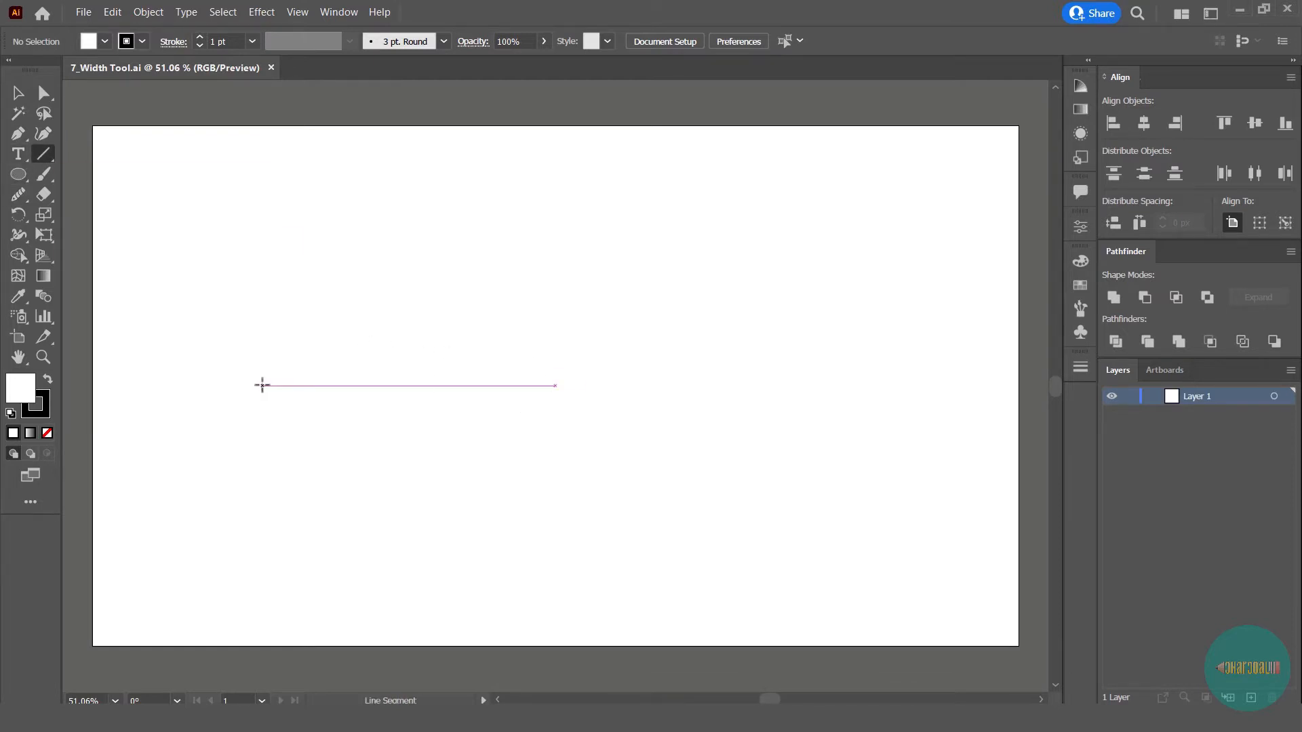
{"action": "left_click_drag", "start_coordinate": [262, 385], "coordinate": [838, 410]}
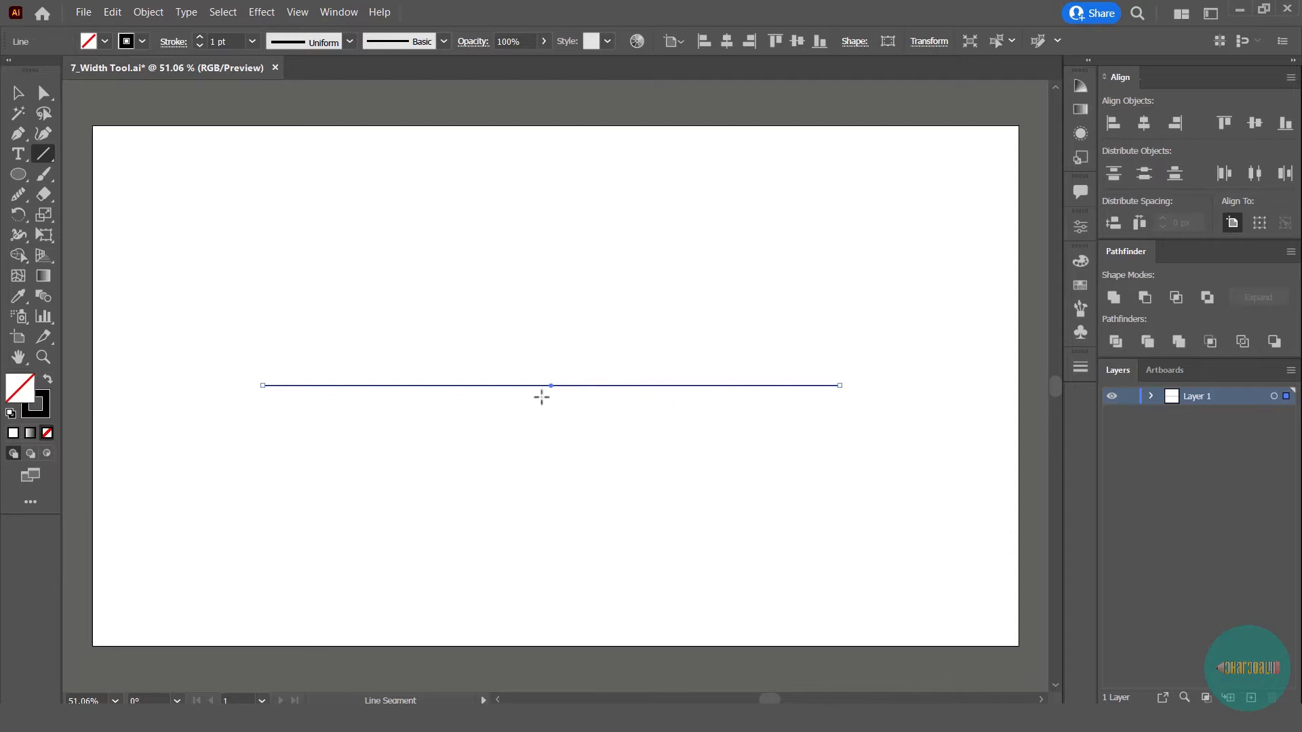
{"action": "key", "text": "a"}
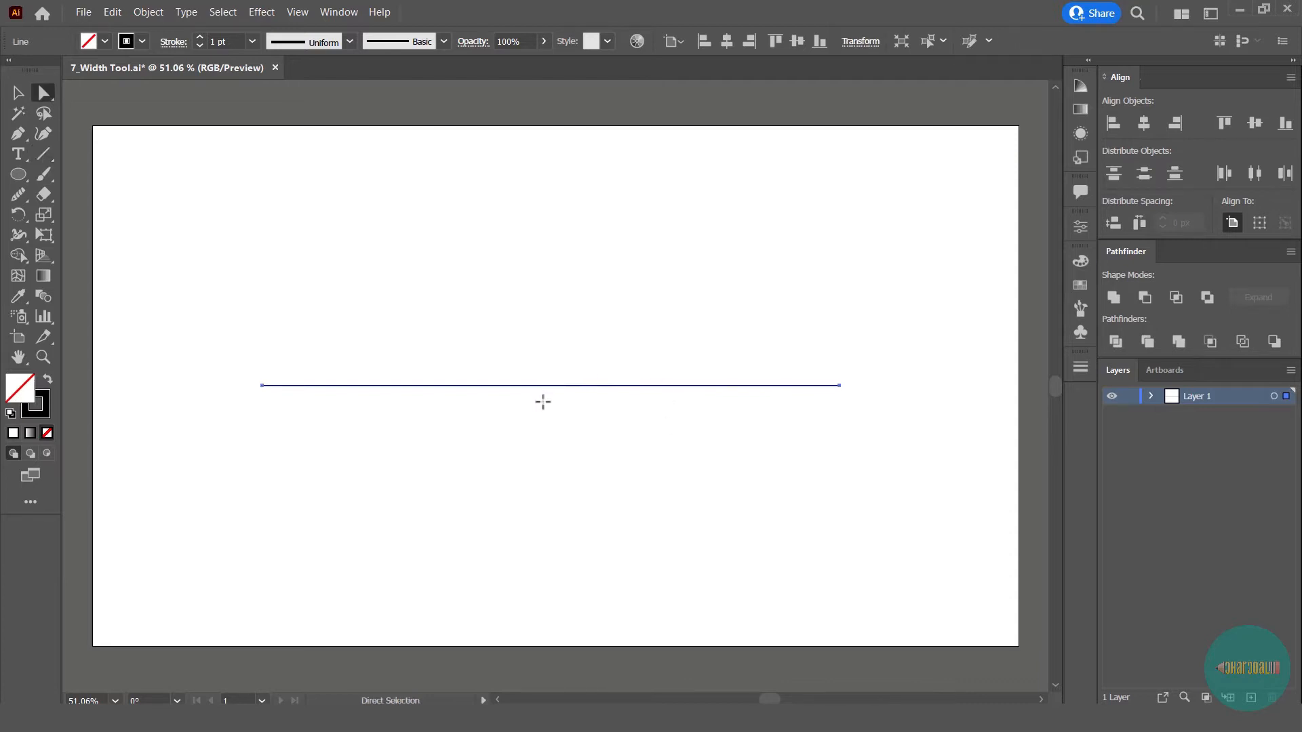
{"action": "left_click", "coordinate": [542, 402]}
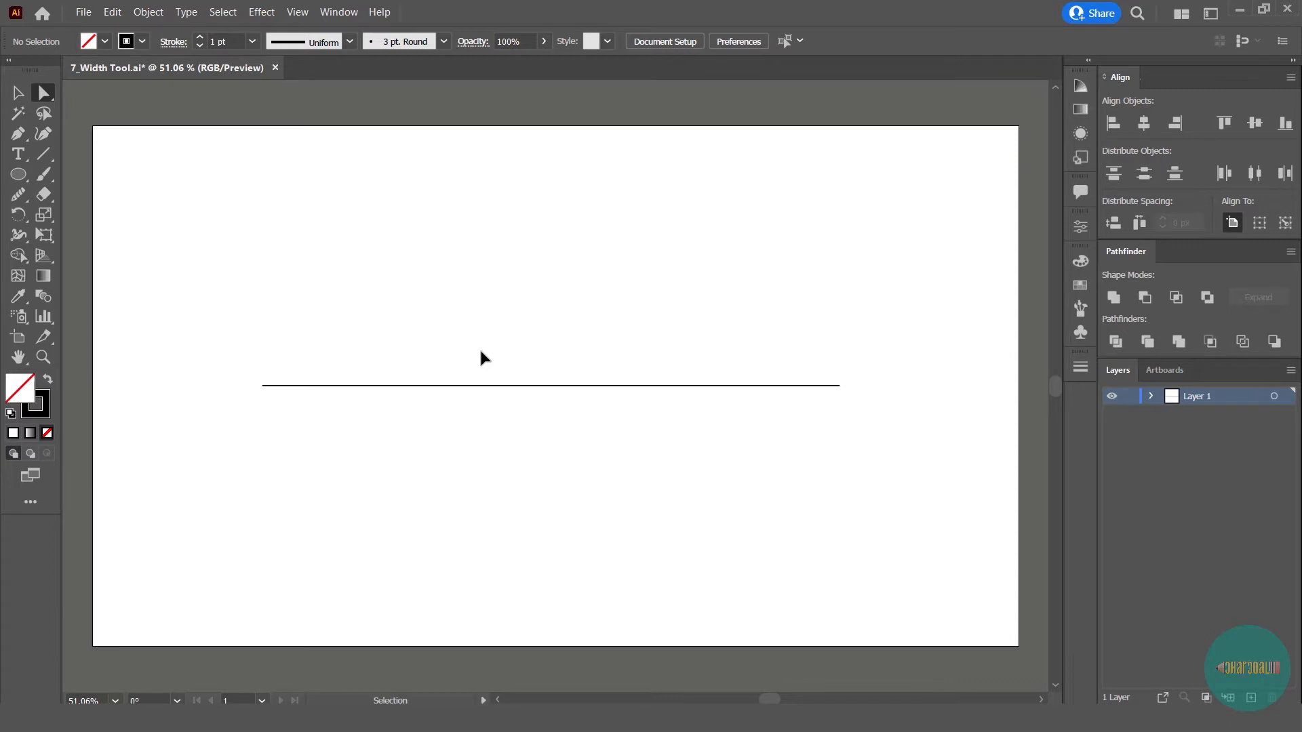
Set the horizontal line's stroke weight to 5 pt.
{"action": "left_click", "coordinate": [482, 385]}
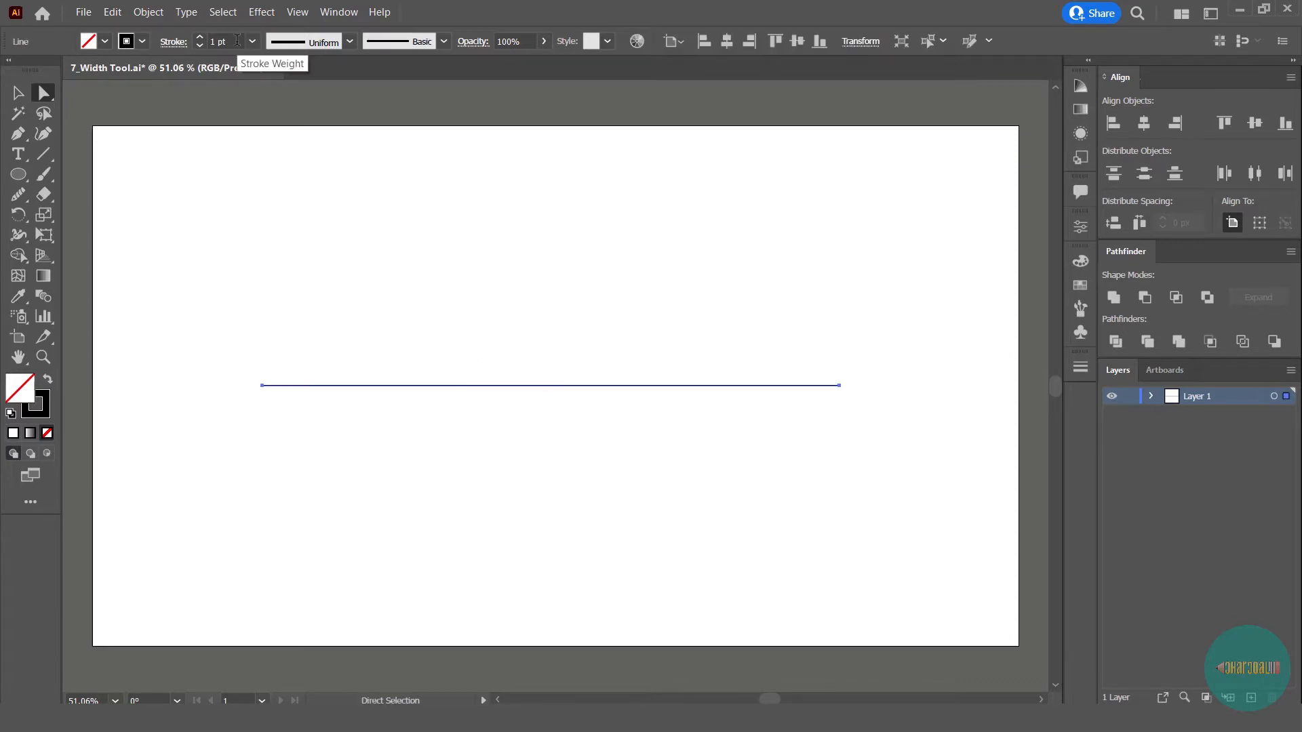
{"action": "left_click", "coordinate": [237, 40]}
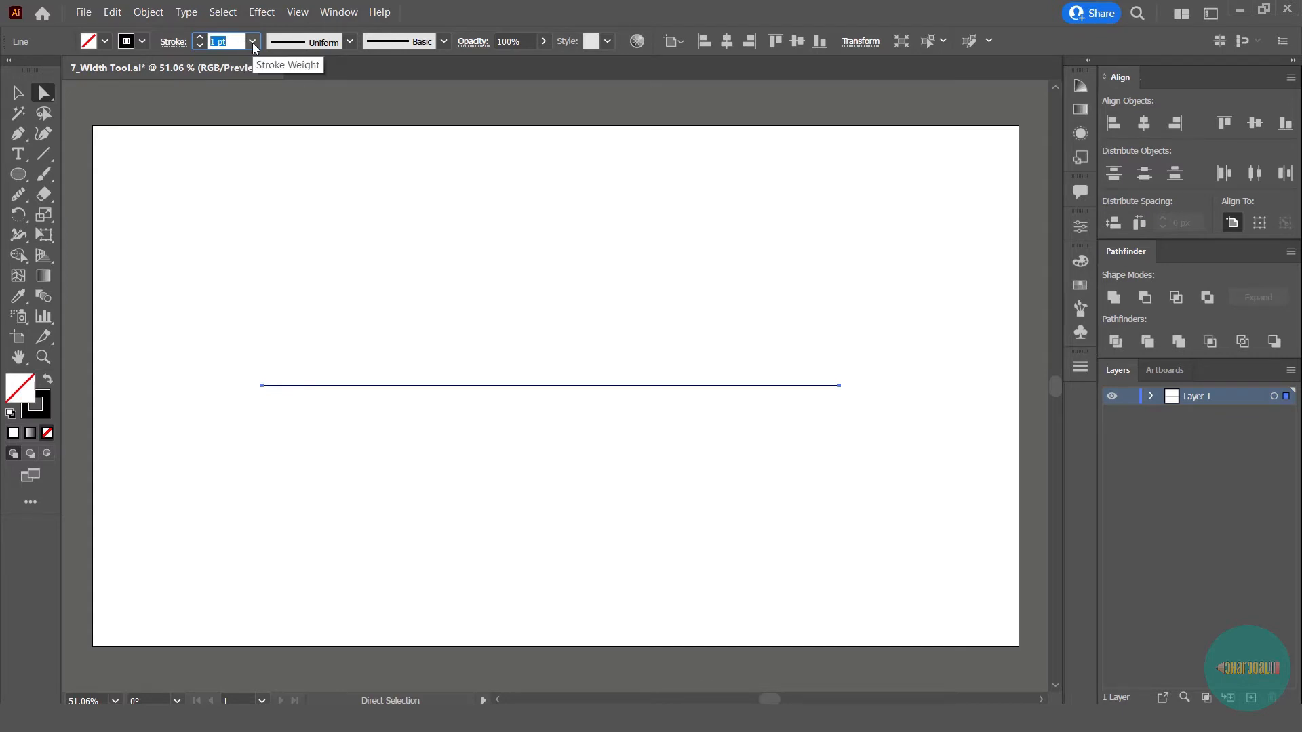
{"action": "left_click", "coordinate": [252, 42]}
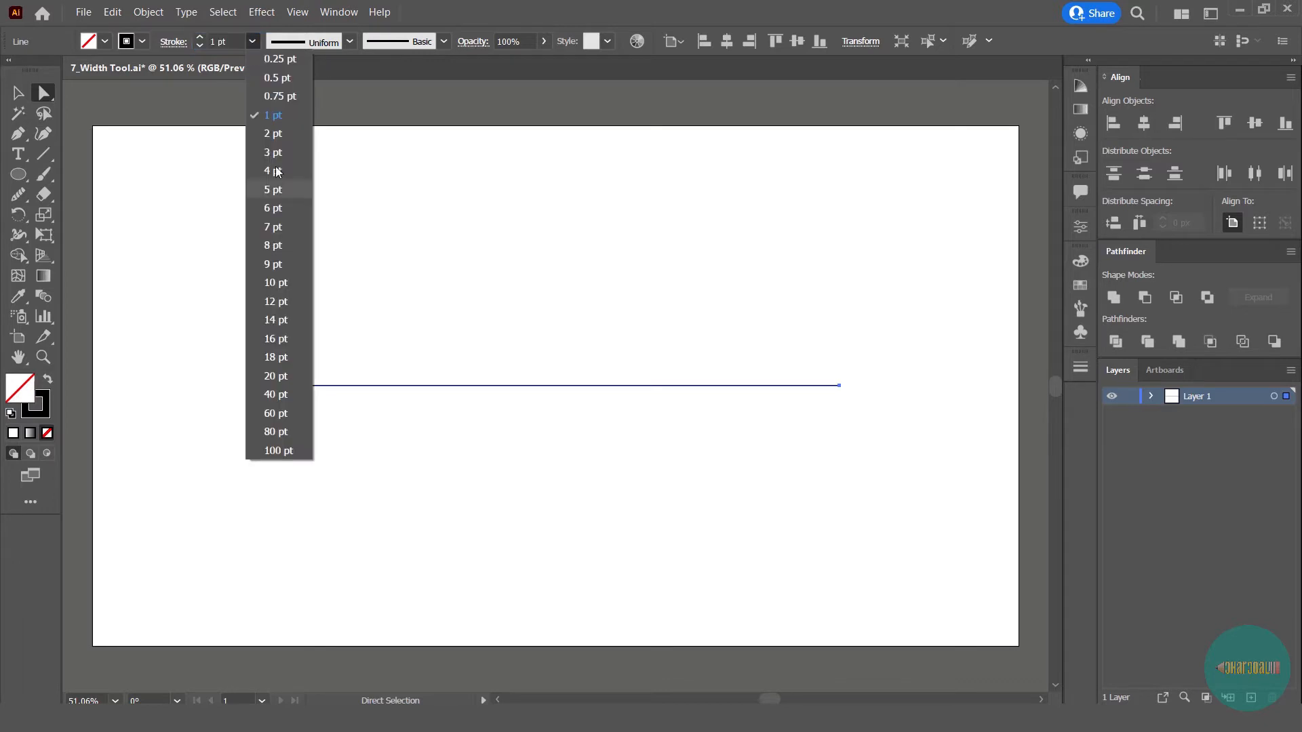
{"action": "left_click", "coordinate": [279, 189]}
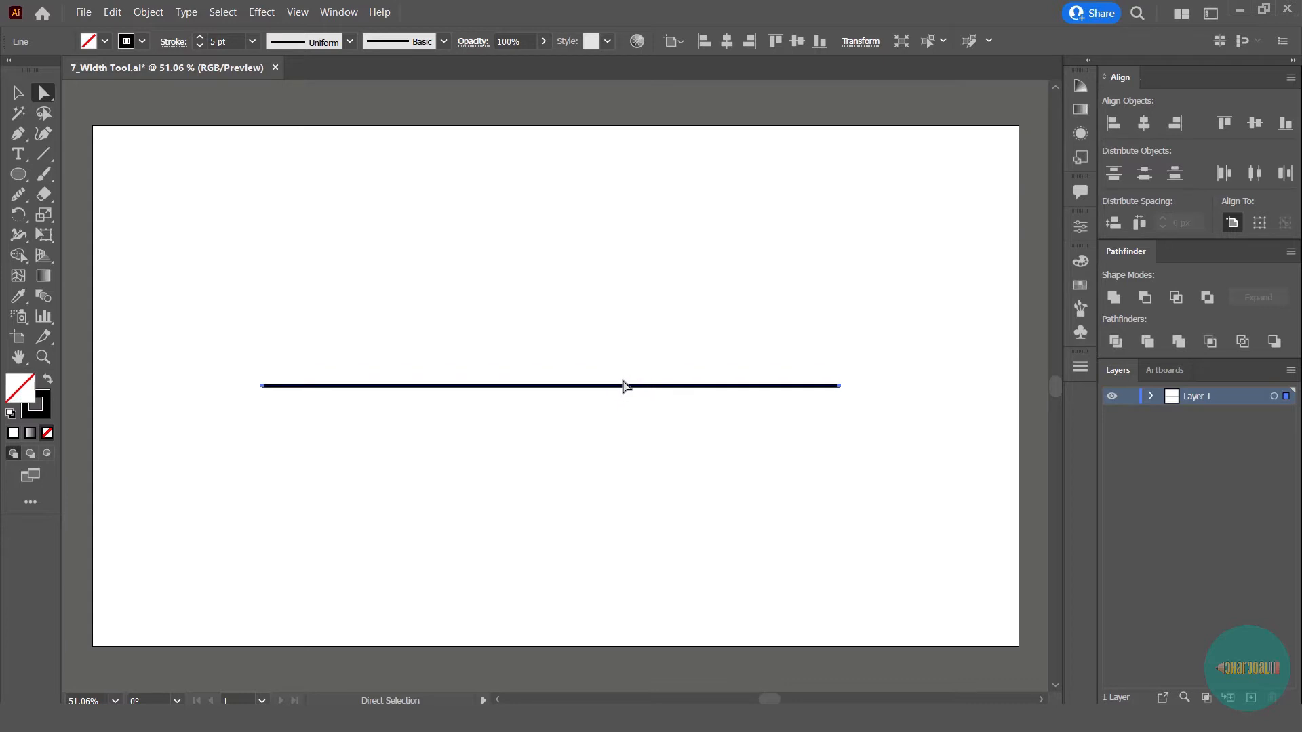
{"action": "left_click", "coordinate": [605, 366]}
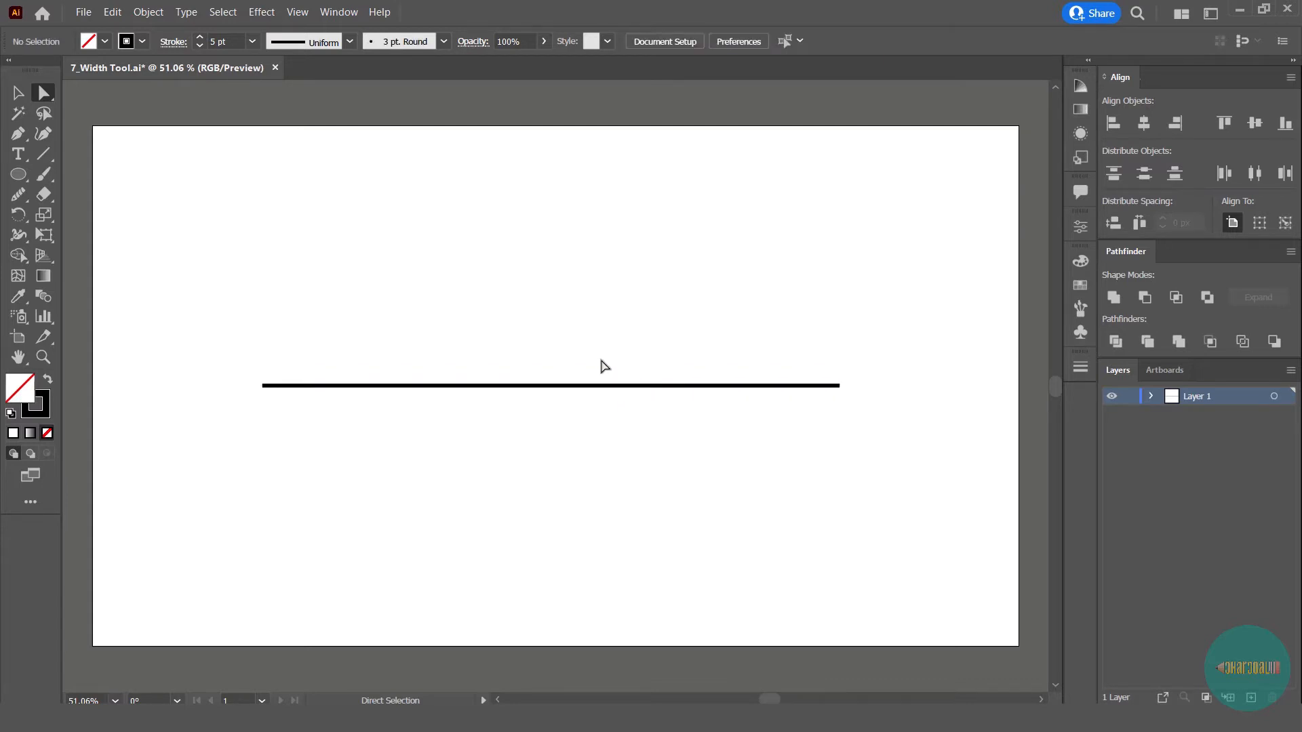
Widen the line's stroke symmetrically at its midpoint to about 38 px with the Width tool.
{"action": "key", "text": "ctrl+a"}
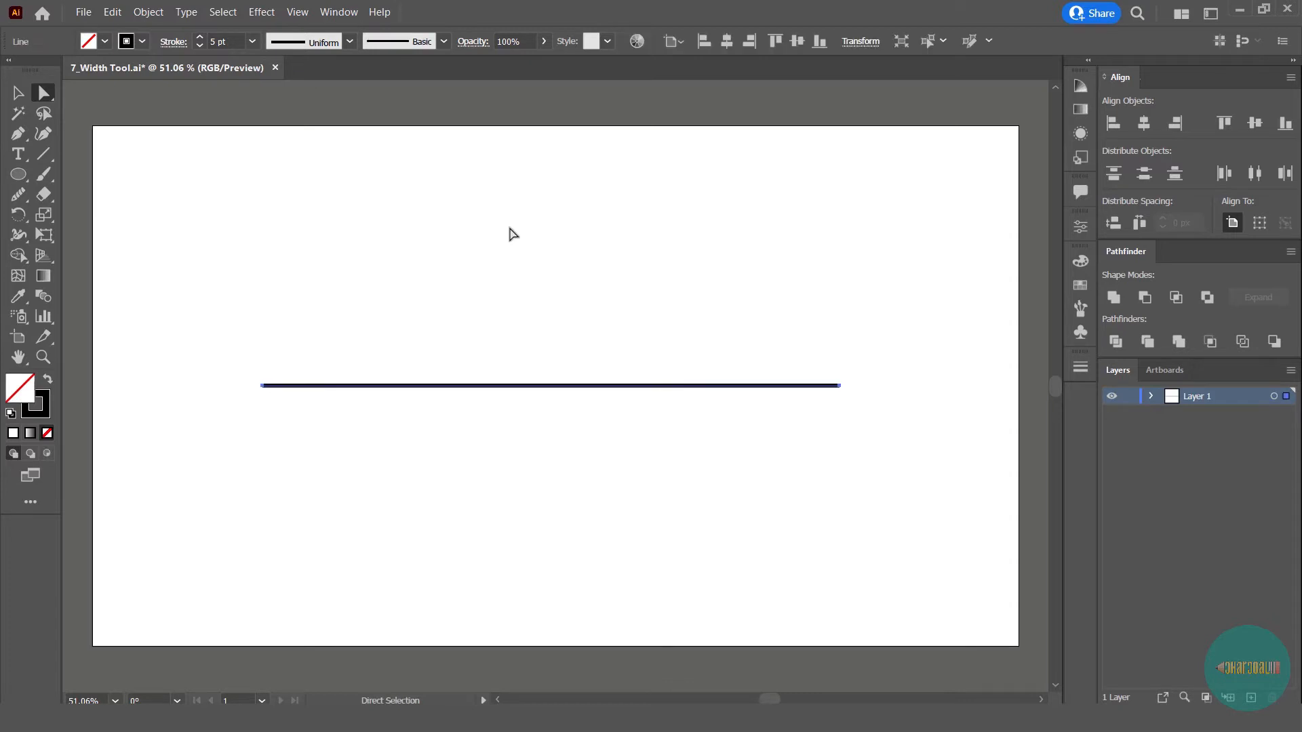
{"action": "left_click", "coordinate": [19, 236]}
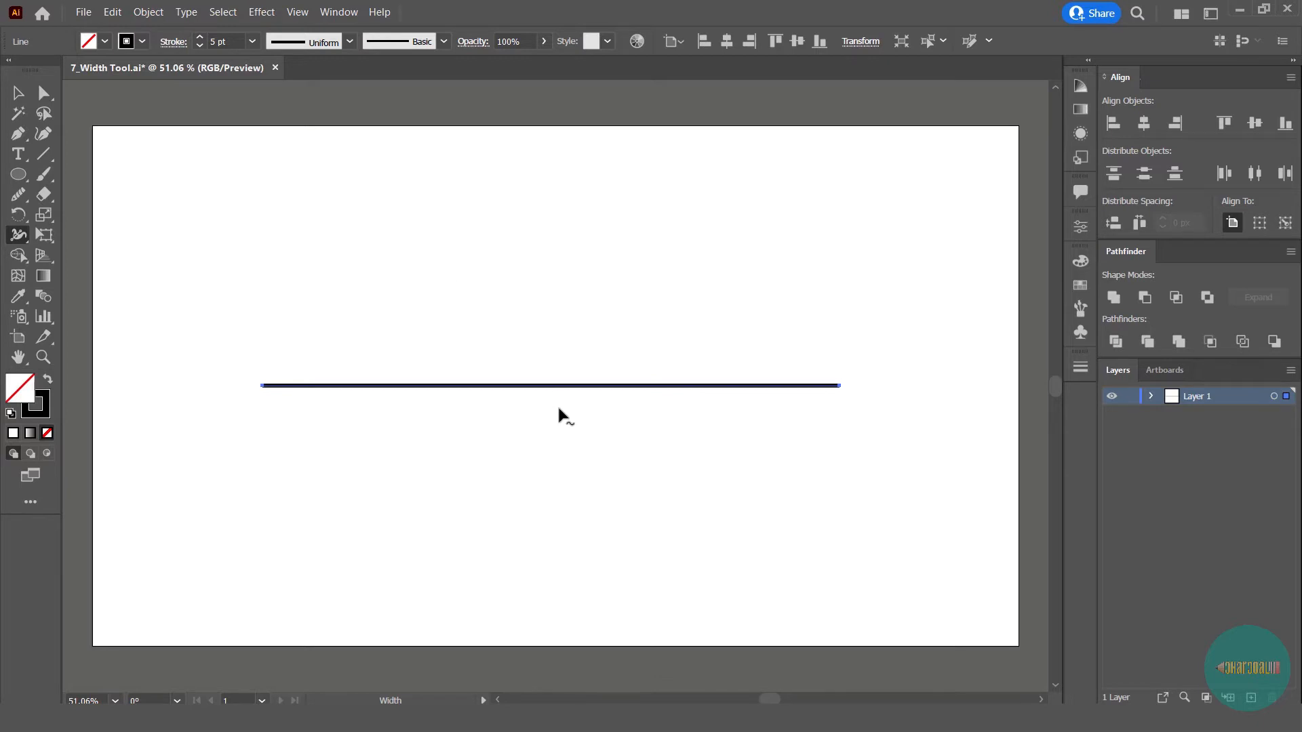
{"action": "scroll", "coordinate": [556, 400], "scroll_direction": "up", "scroll_amount": 5}
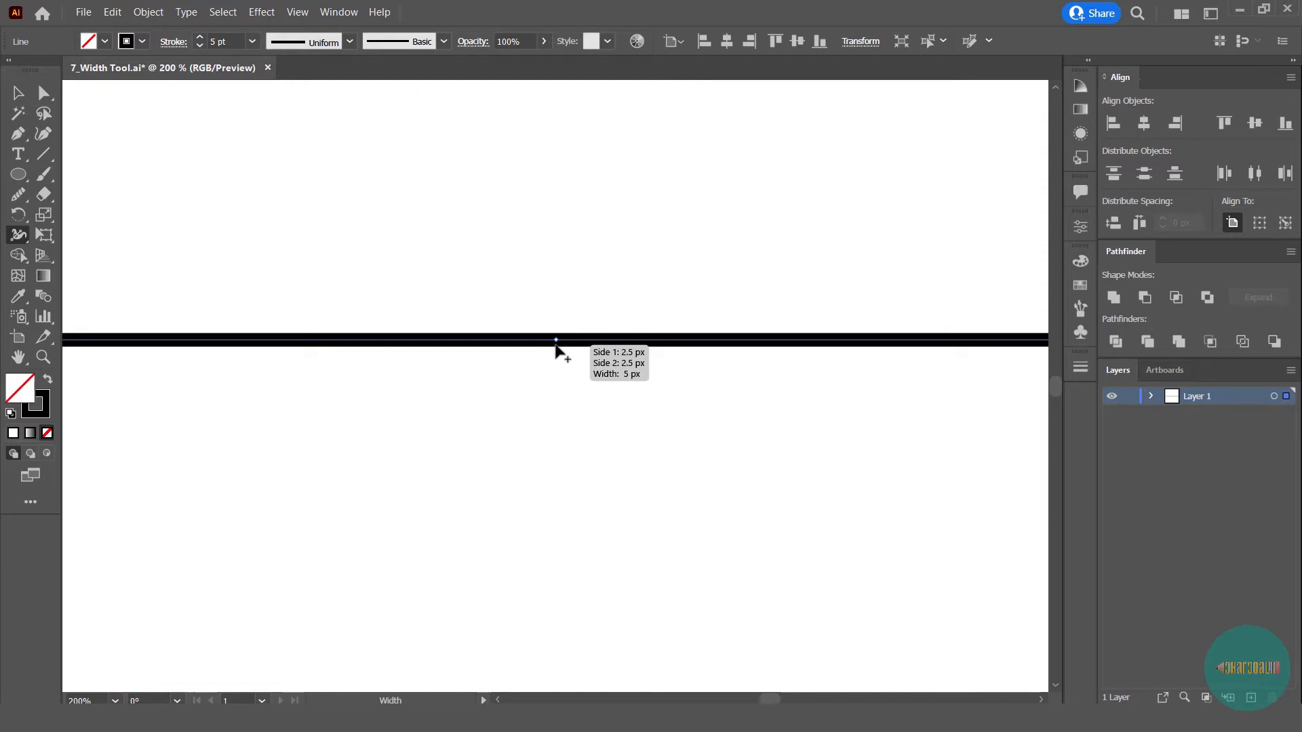
{"action": "left_click_drag", "start_coordinate": [555, 345], "coordinate": [557, 392]}
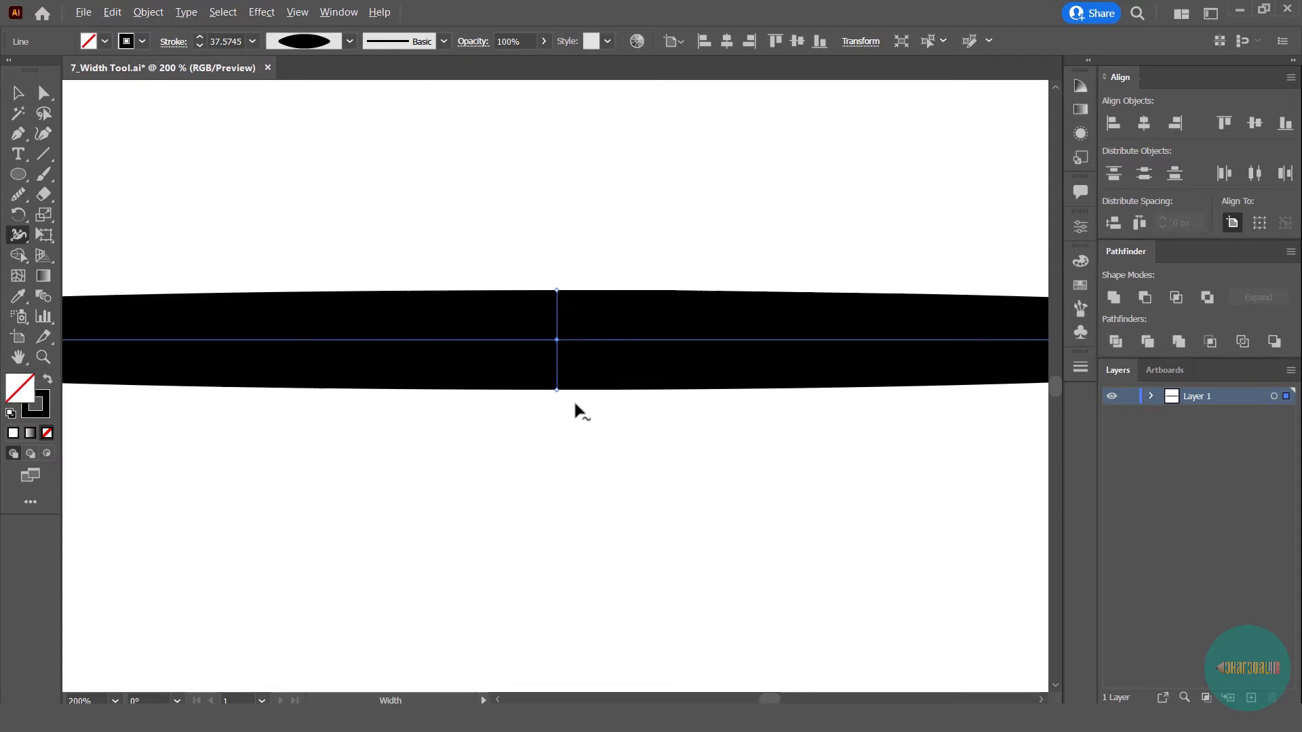
{"action": "scroll", "coordinate": [574, 400], "scroll_direction": "down", "scroll_amount": 3}
{"action": "scroll", "coordinate": [575, 403], "scroll_direction": "down", "scroll_amount": 2}
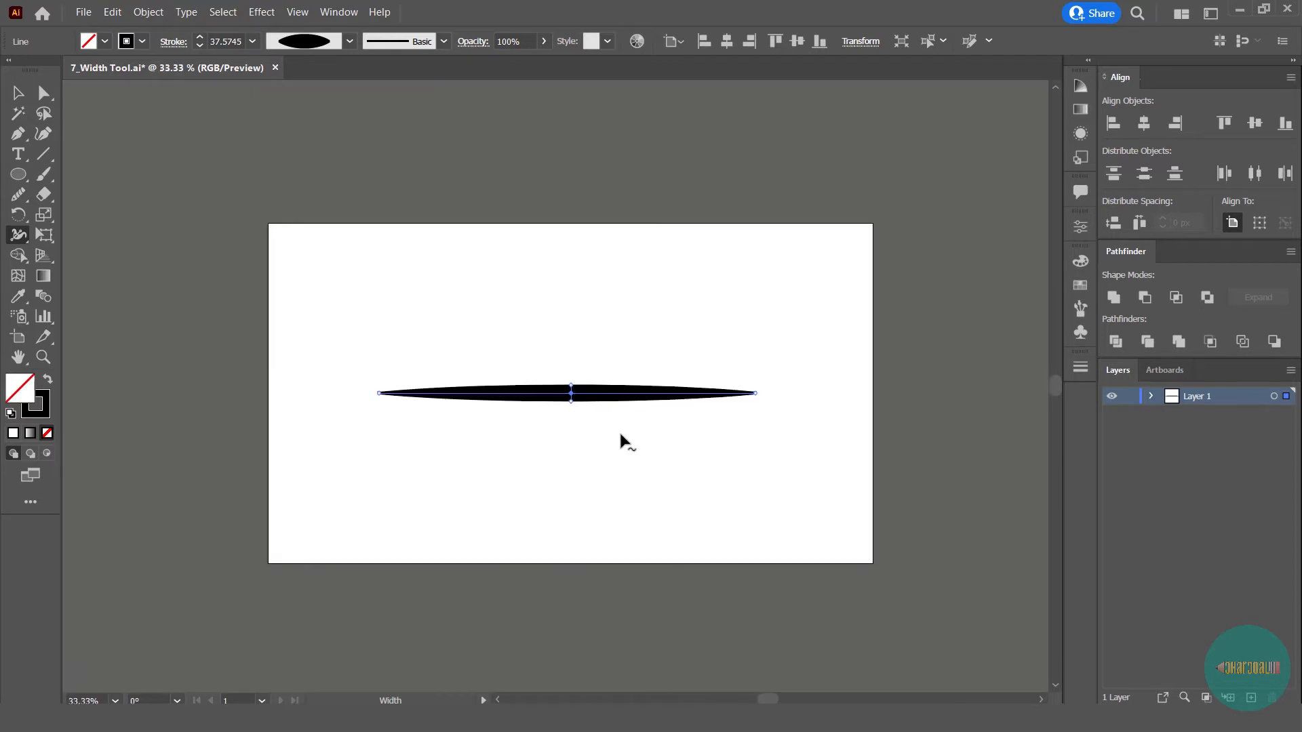
{"action": "key", "text": "a"}
{"action": "left_click", "coordinate": [614, 431]}
{"action": "scroll", "coordinate": [614, 432], "scroll_direction": "up", "scroll_amount": 1}
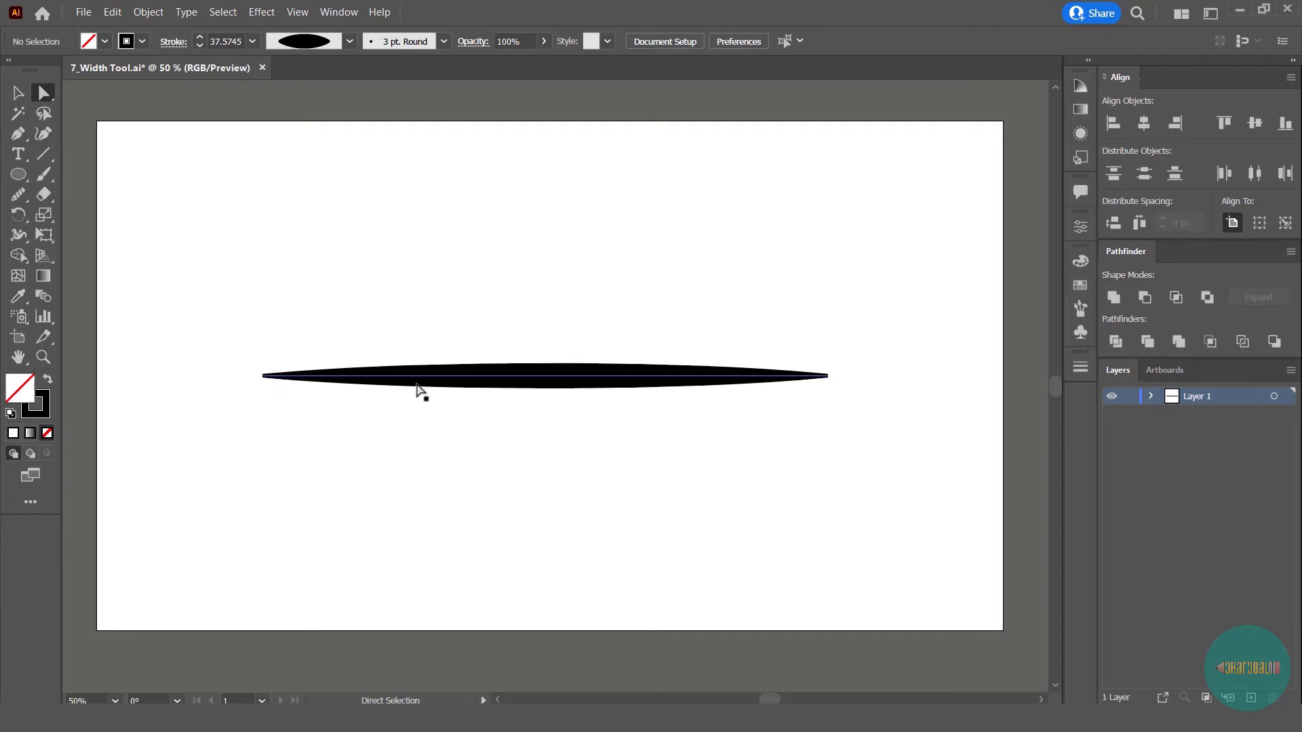
{"action": "key", "text": "ctrl"}
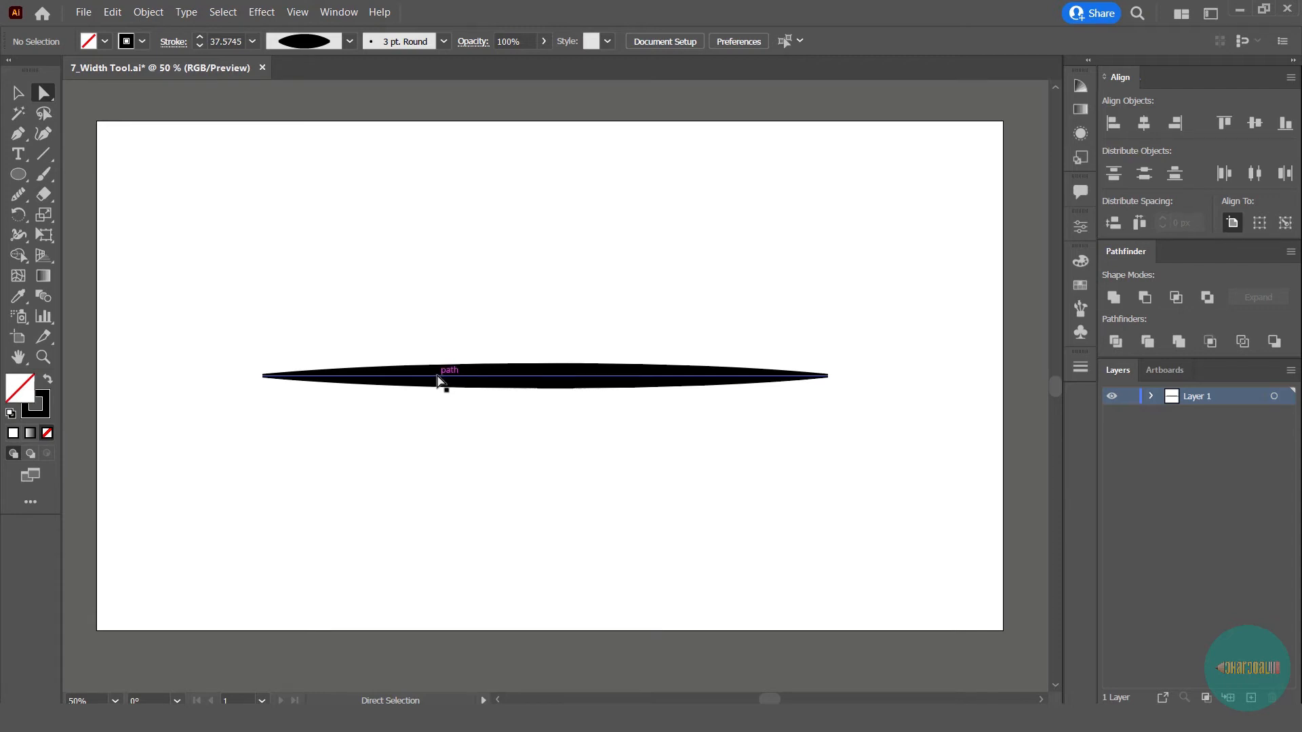
Use the Width tool to thicken the left part, widen the centre to about 74 px, and pinch the stroke between them to about 30 px.
{"action": "left_click", "coordinate": [18, 242]}
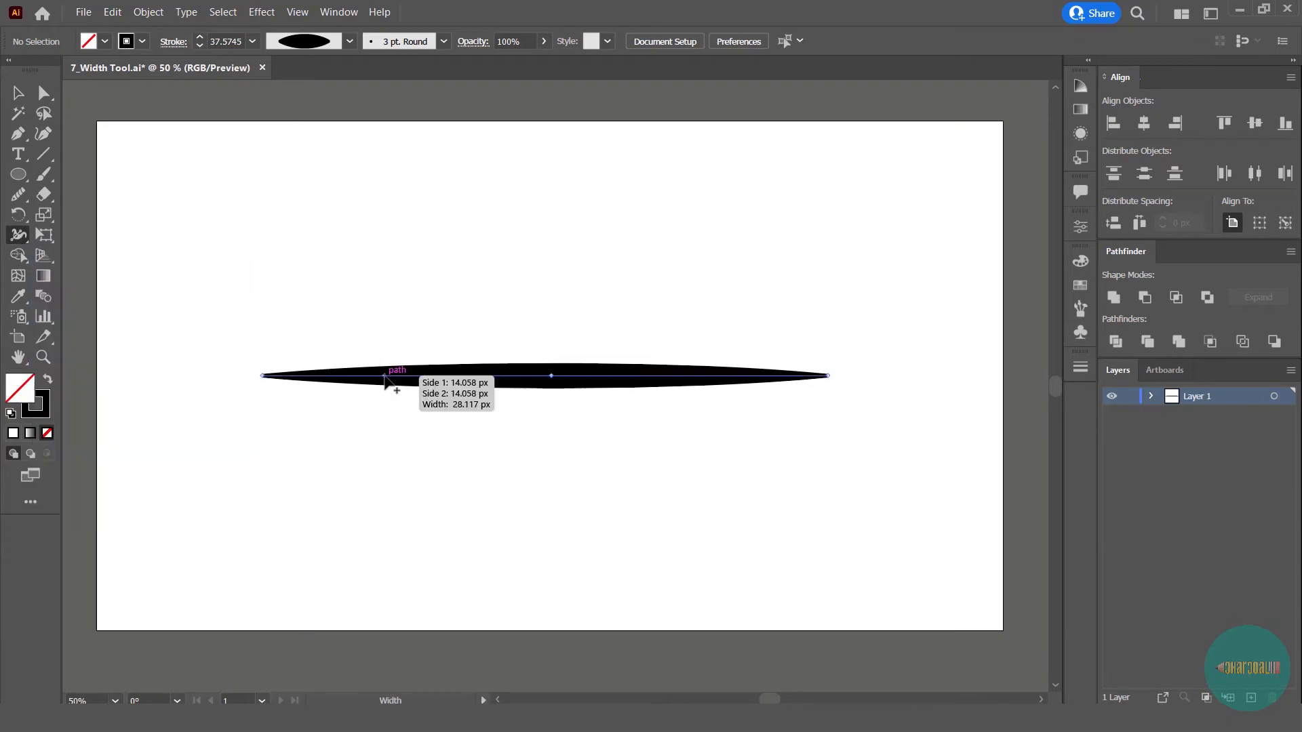
{"action": "left_click_drag", "start_coordinate": [384, 375], "coordinate": [392, 405]}
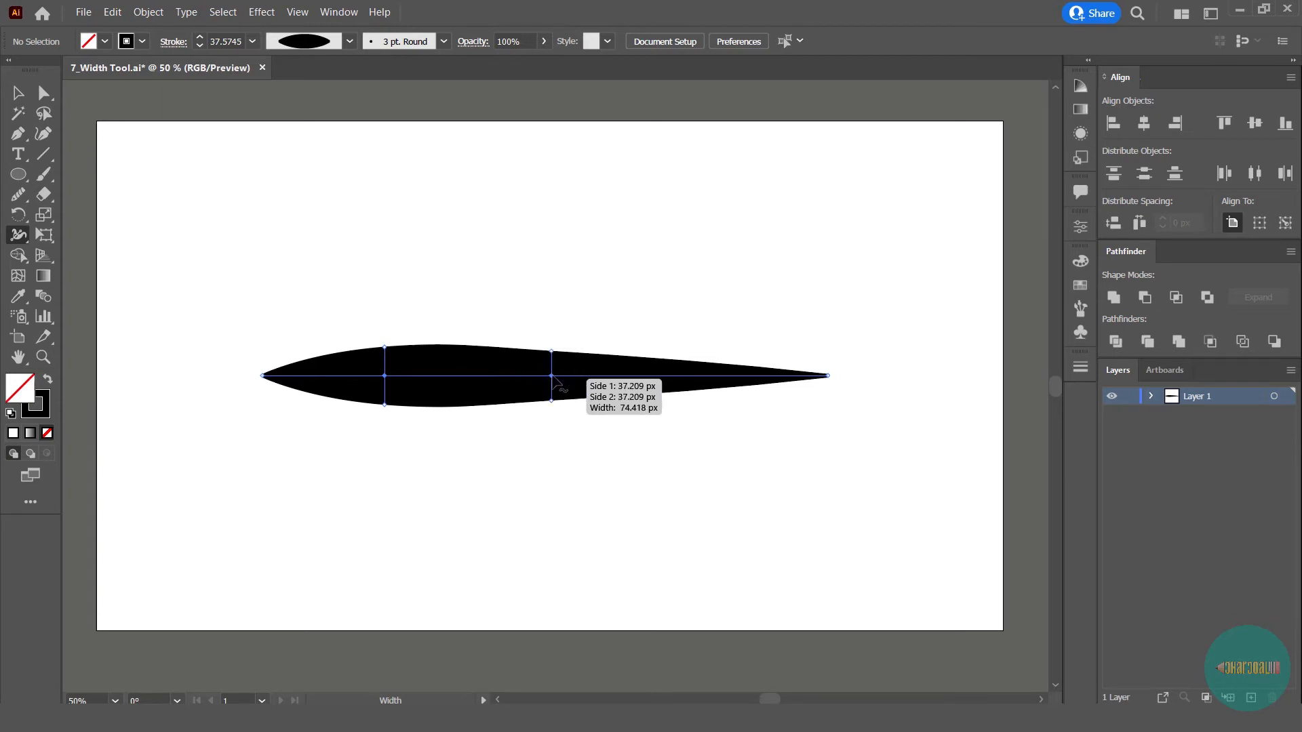
{"action": "left_click_drag", "start_coordinate": [551, 369], "coordinate": [780, 377]}
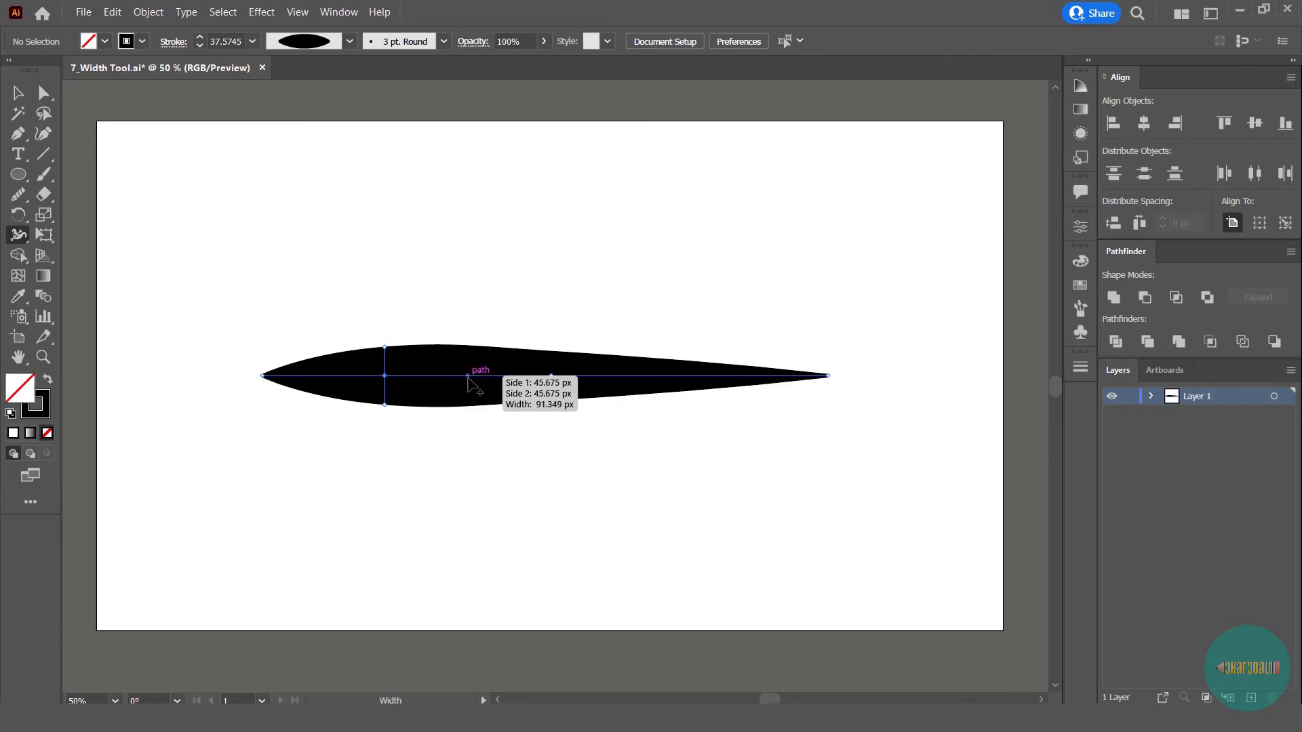
{"action": "mouse_move", "coordinate": [467, 376]}
{"action": "left_mouse_down"}
{"action": "mouse_move", "coordinate": [473, 410]}
{"action": "mouse_move", "coordinate": [487, 388]}
{"action": "mouse_move", "coordinate": [473, 378]}
{"action": "left_mouse_up"}
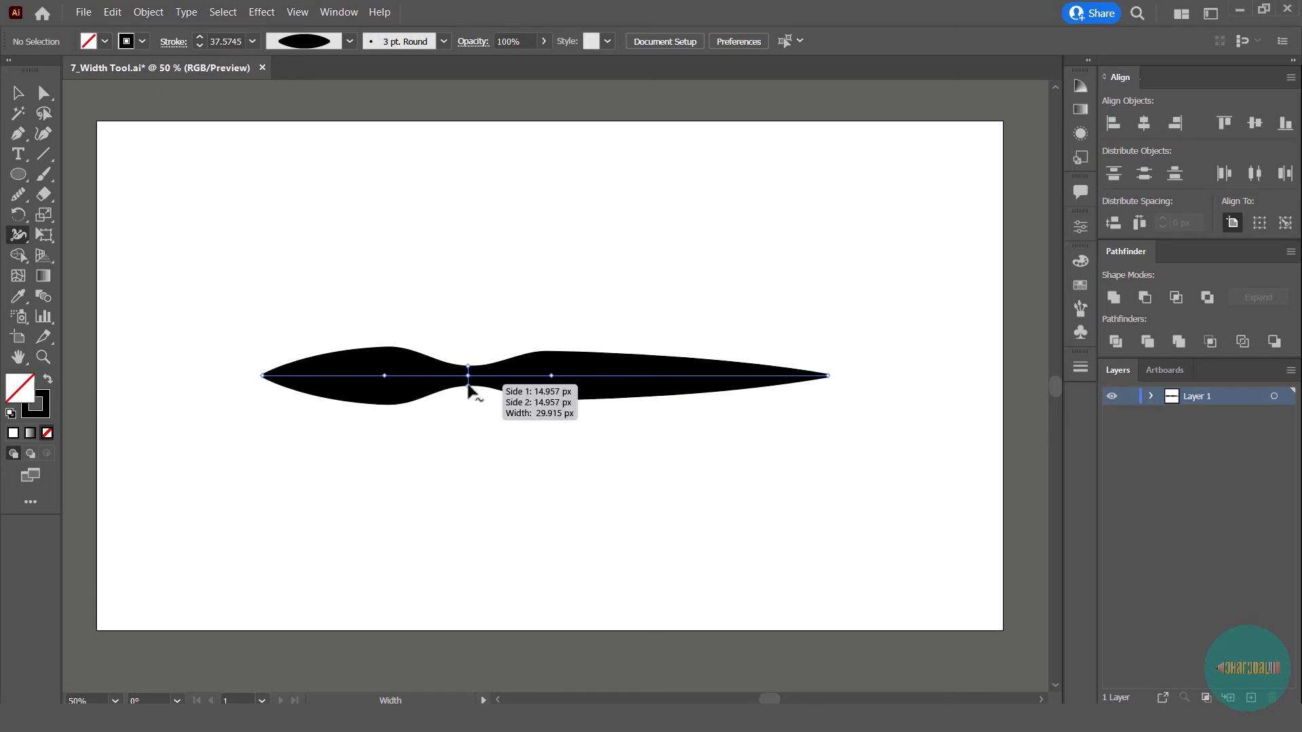
{"action": "key", "text": "a"}
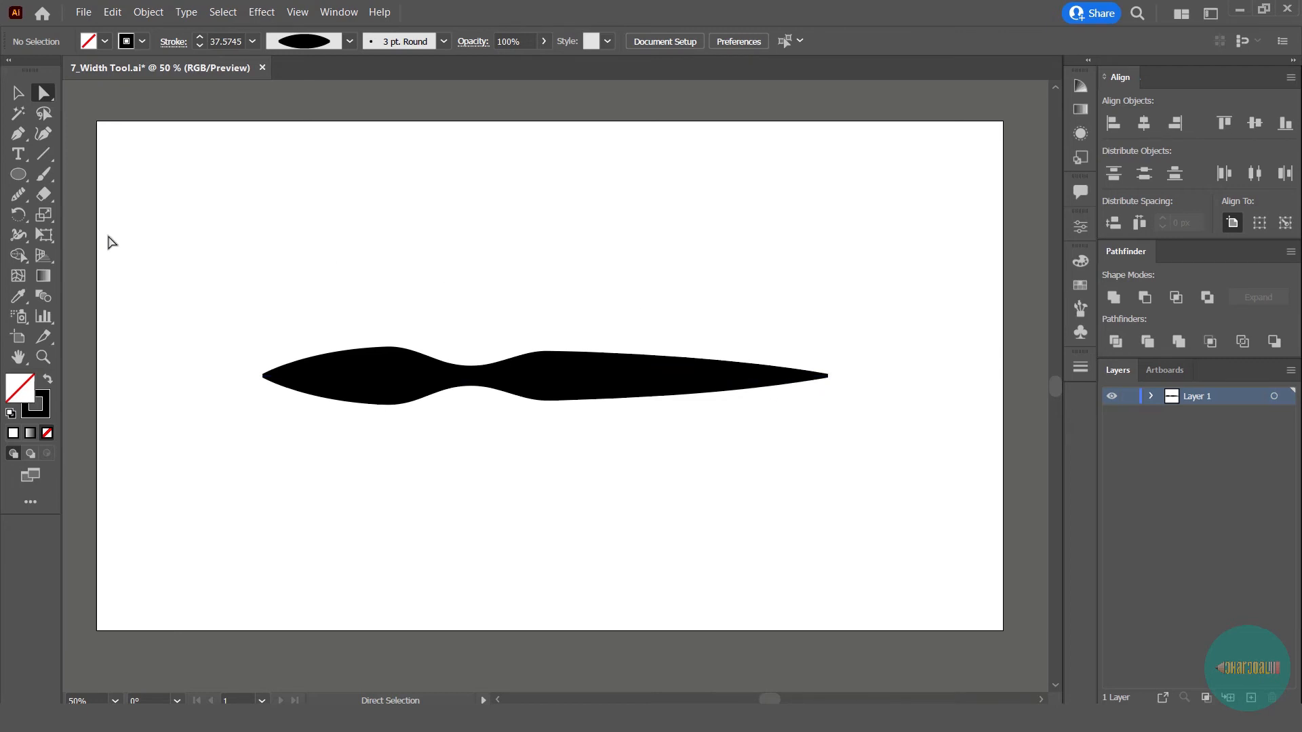
Flare the stroke's right end wide with the Width tool and narrow the stroke just before that end.
{"action": "left_click", "coordinate": [18, 235]}
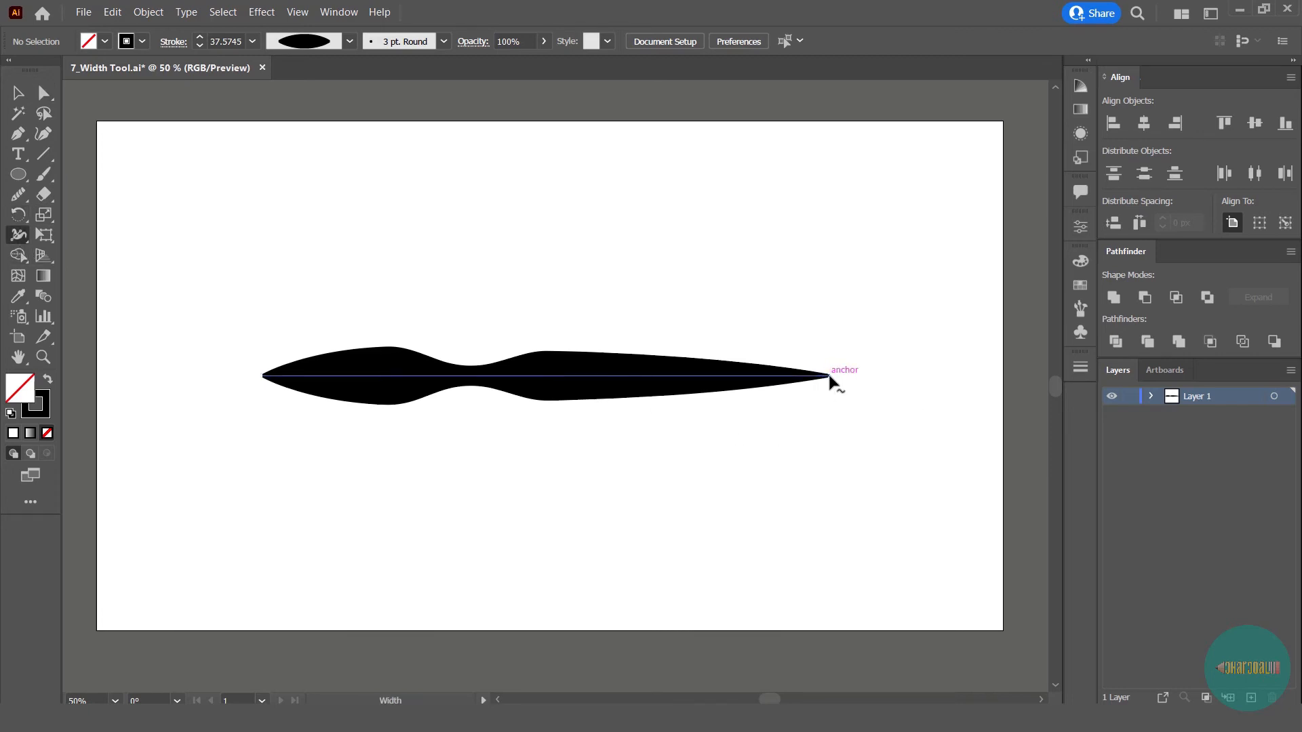
{"action": "left_click_drag", "start_coordinate": [827, 375], "coordinate": [833, 431]}
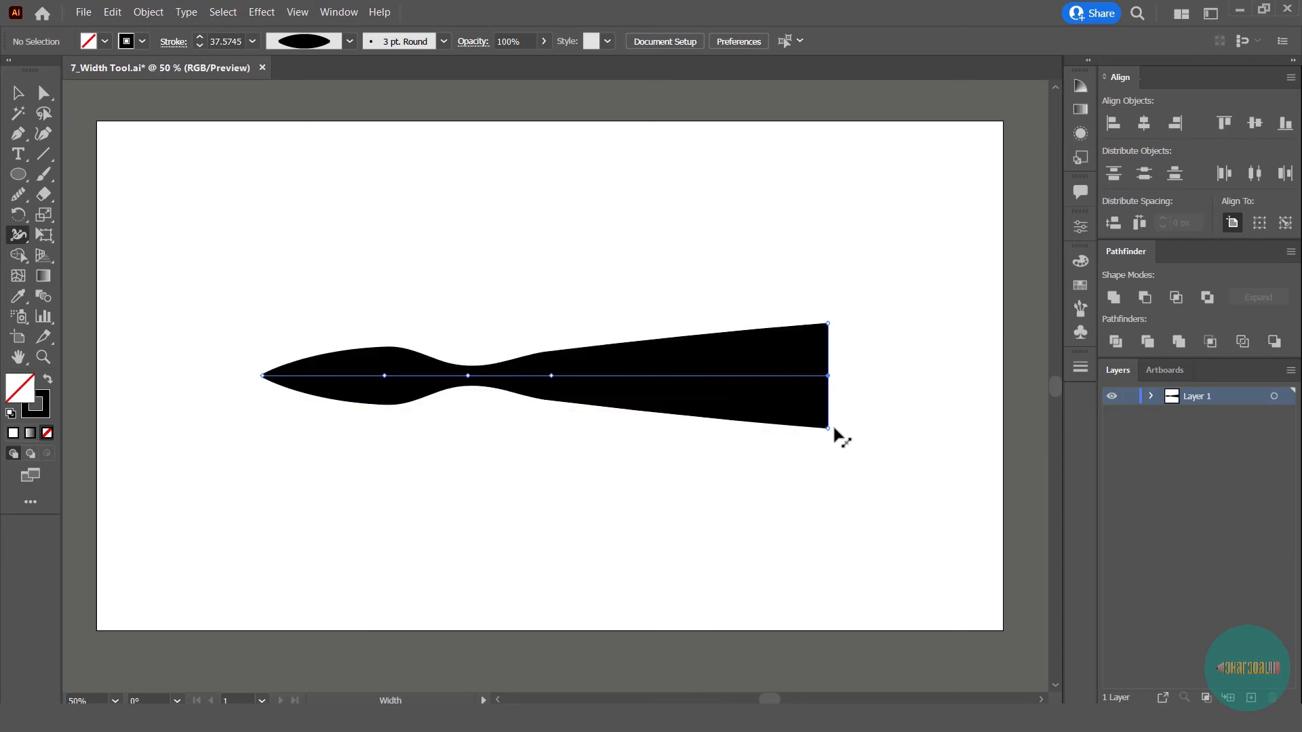
{"action": "left_click_drag", "start_coordinate": [765, 402], "coordinate": [764, 388]}
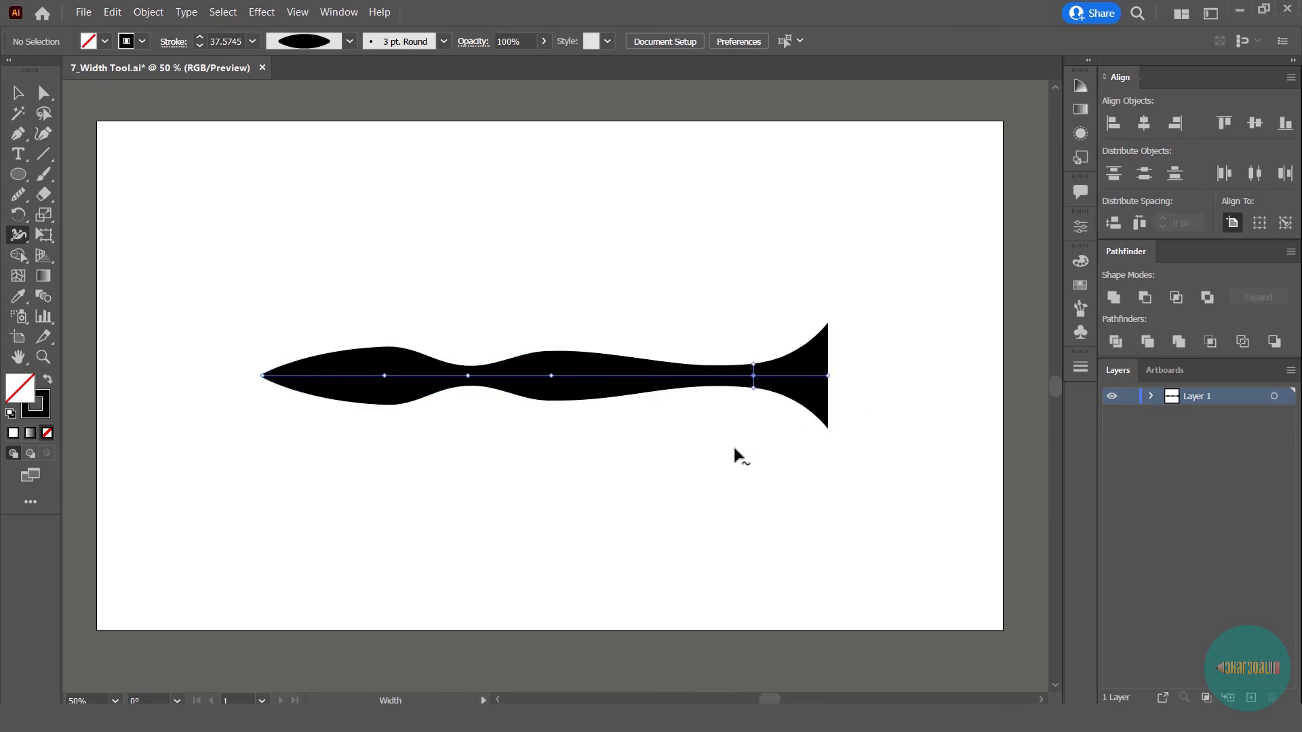
{"action": "key", "text": "a"}
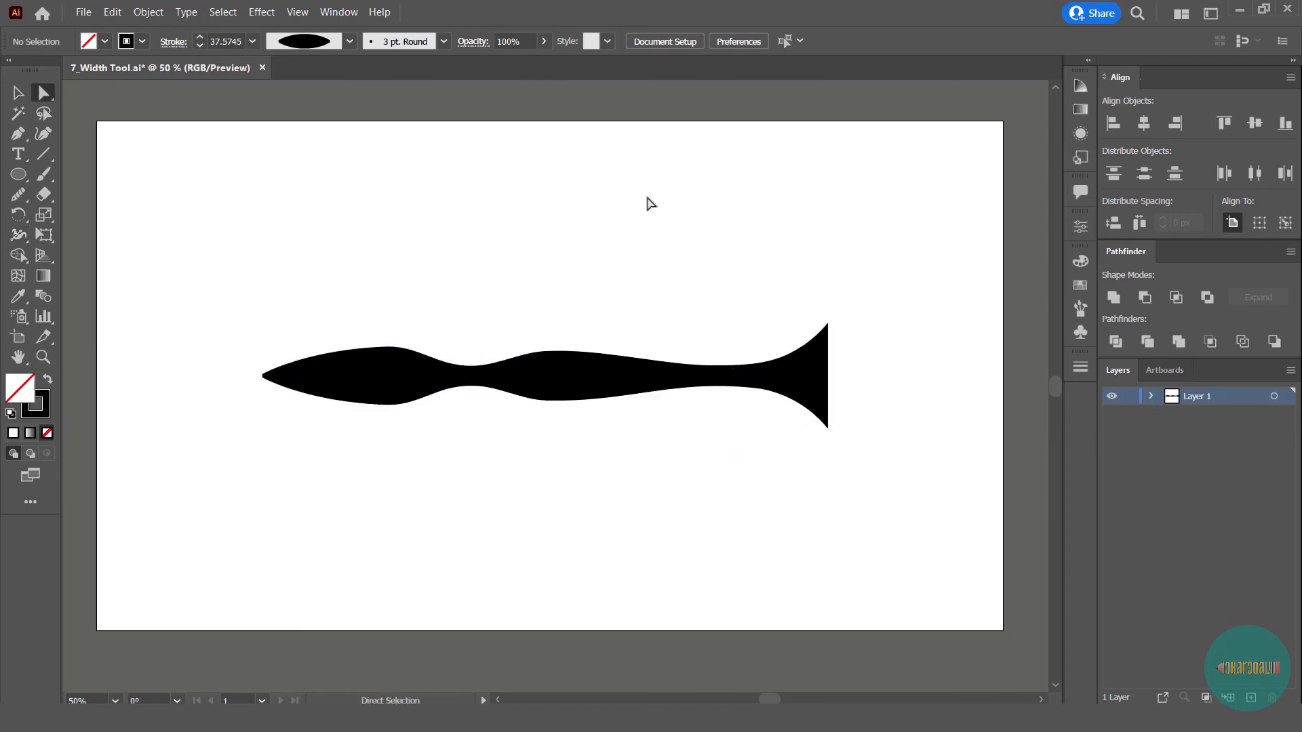
Draw a second horizontal line above the shaped stroke and set its stroke weight to 9 pt.
{"action": "left_click", "coordinate": [42, 159]}
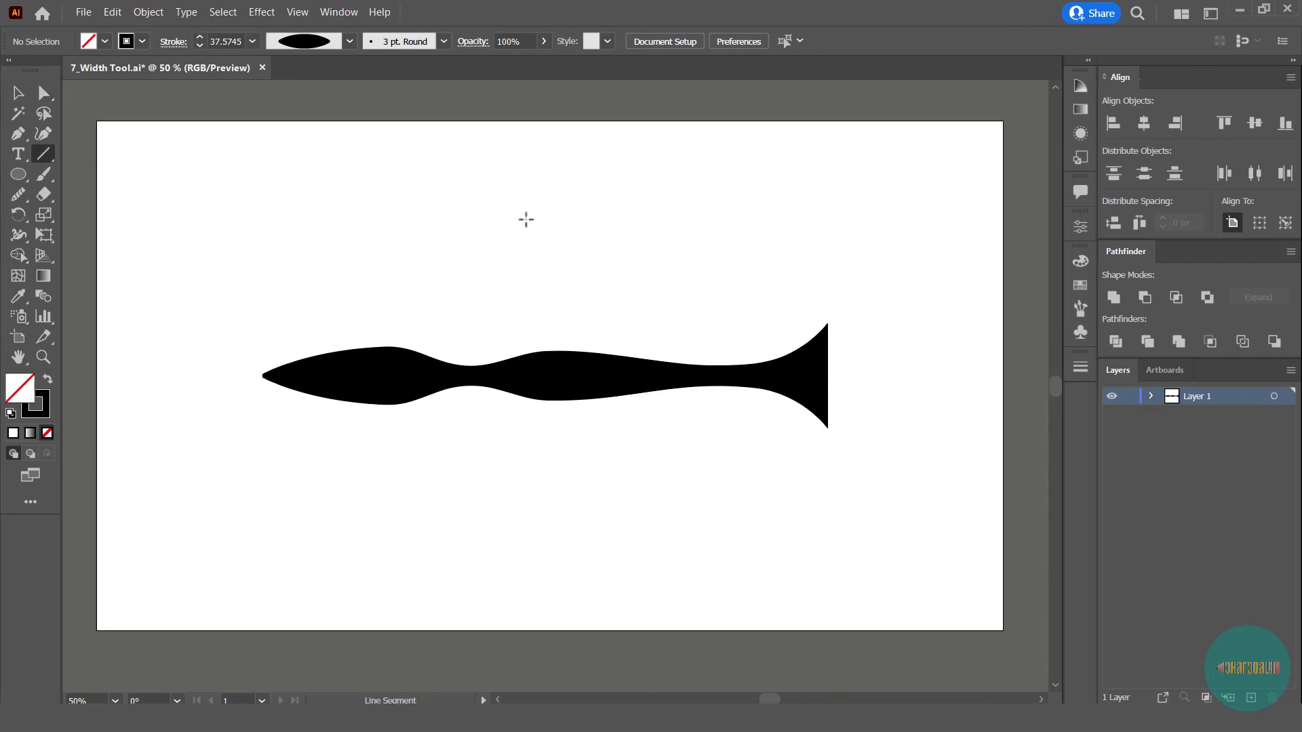
{"action": "left_click_drag", "start_coordinate": [271, 235], "coordinate": [823, 244]}
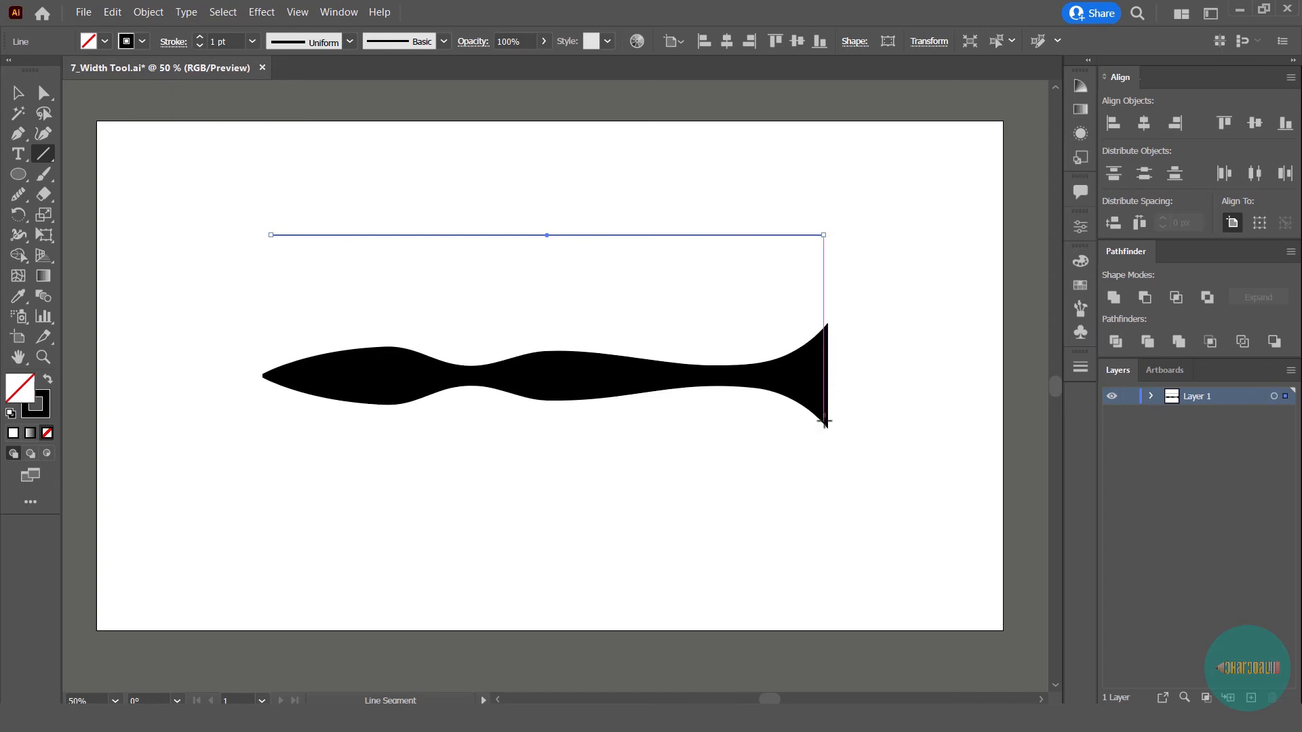
{"action": "double_click", "coordinate": [235, 42]}
{"action": "type", "text": "9"}
{"action": "key", "text": "Return"}
Widen only the lower side of the upper line near its middle, to a total width of about 42 px.
{"action": "key", "text": "shift+w"}
{"action": "left_click_drag", "start_coordinate": [526, 235], "coordinate": [529, 263]}
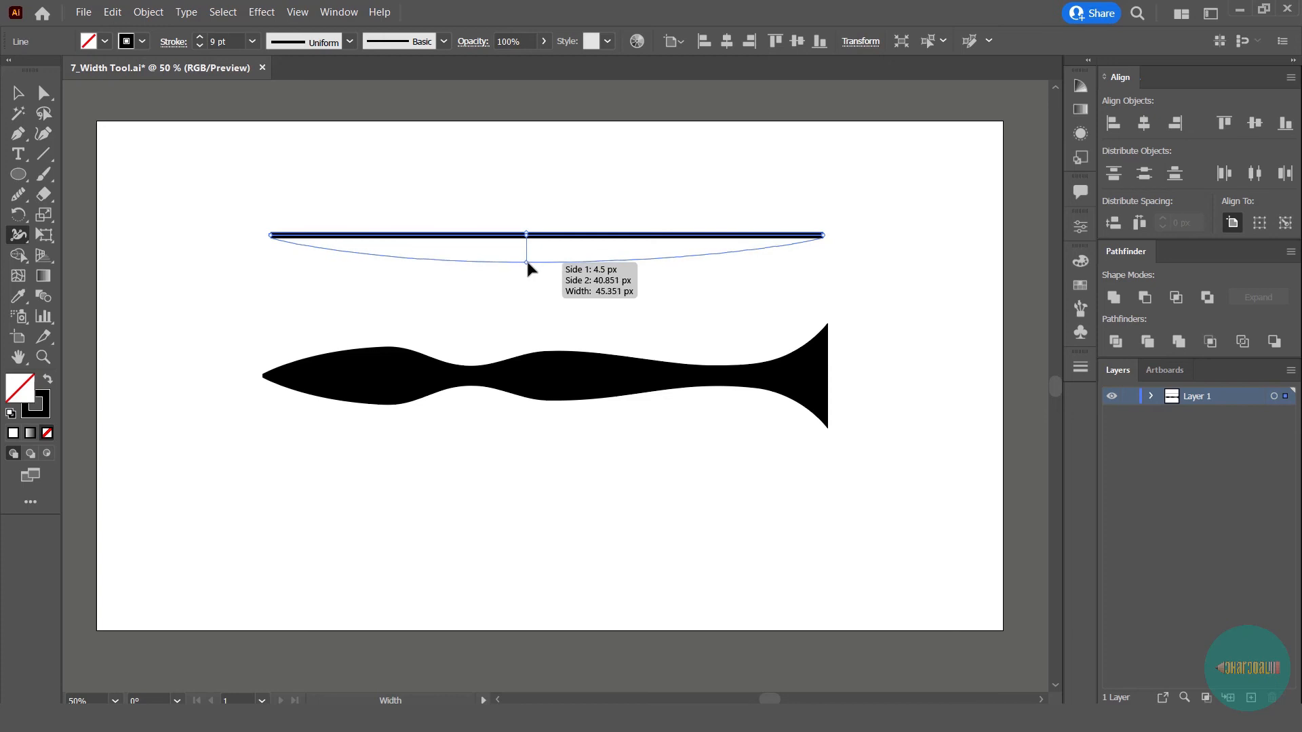
{"action": "left_click_drag", "start_coordinate": [526, 263], "coordinate": [526, 260]}
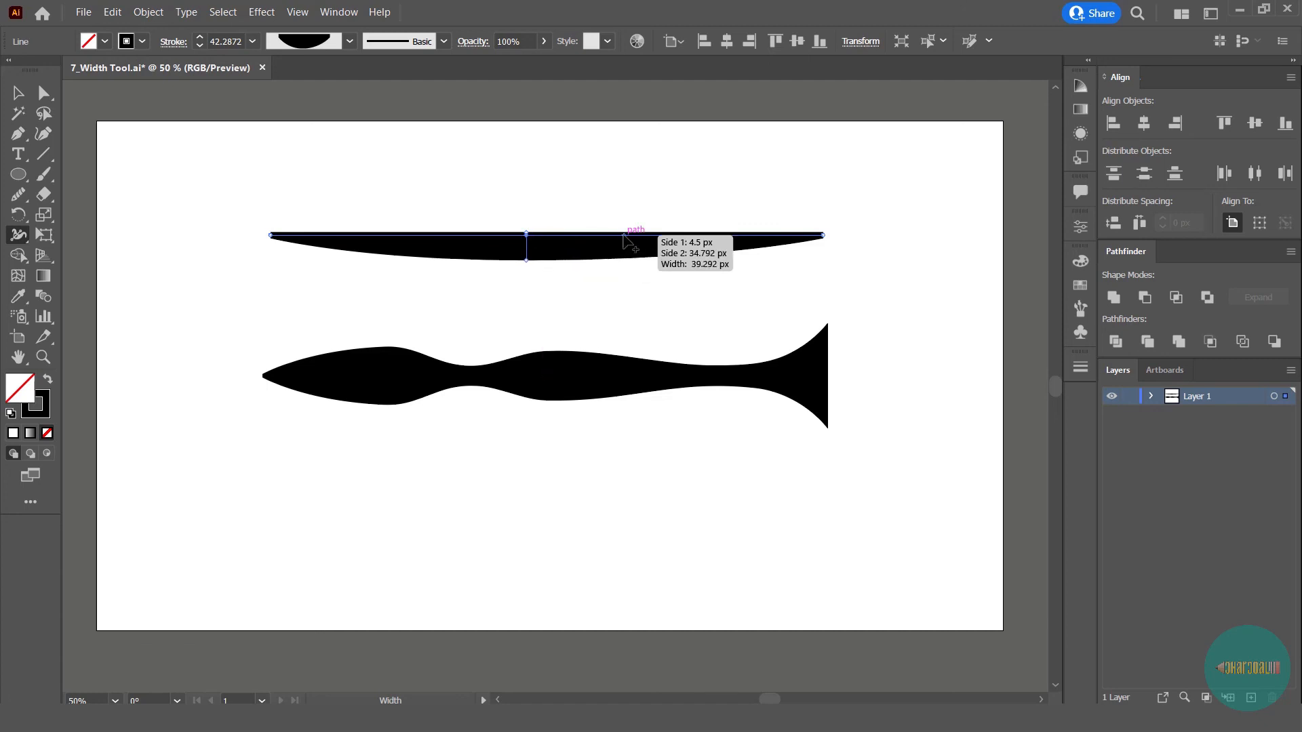
On the upper line, right of centre, widen the upper side to about 43 px and reduce the lower to 5 px; thin the left part's lower side.
{"action": "left_click_drag", "start_coordinate": [624, 237], "coordinate": [623, 204]}
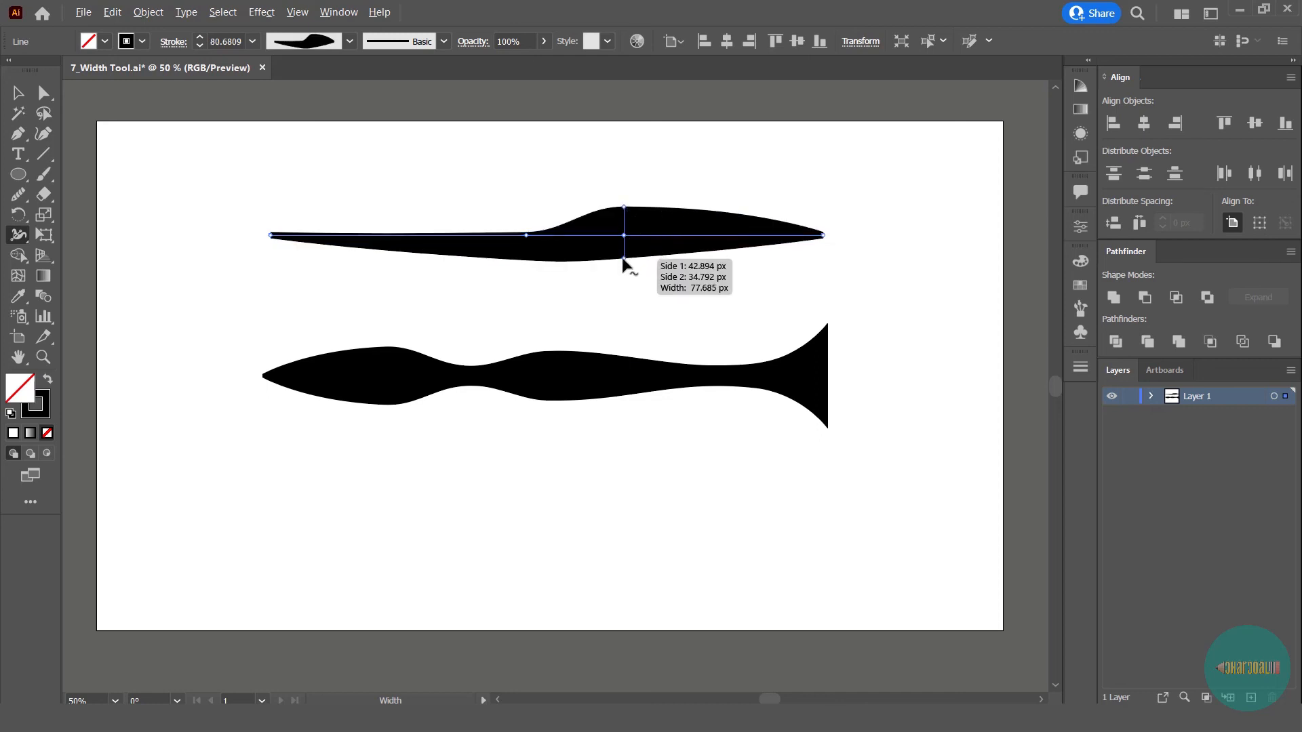
{"action": "left_click_drag", "start_coordinate": [624, 258], "coordinate": [625, 237]}
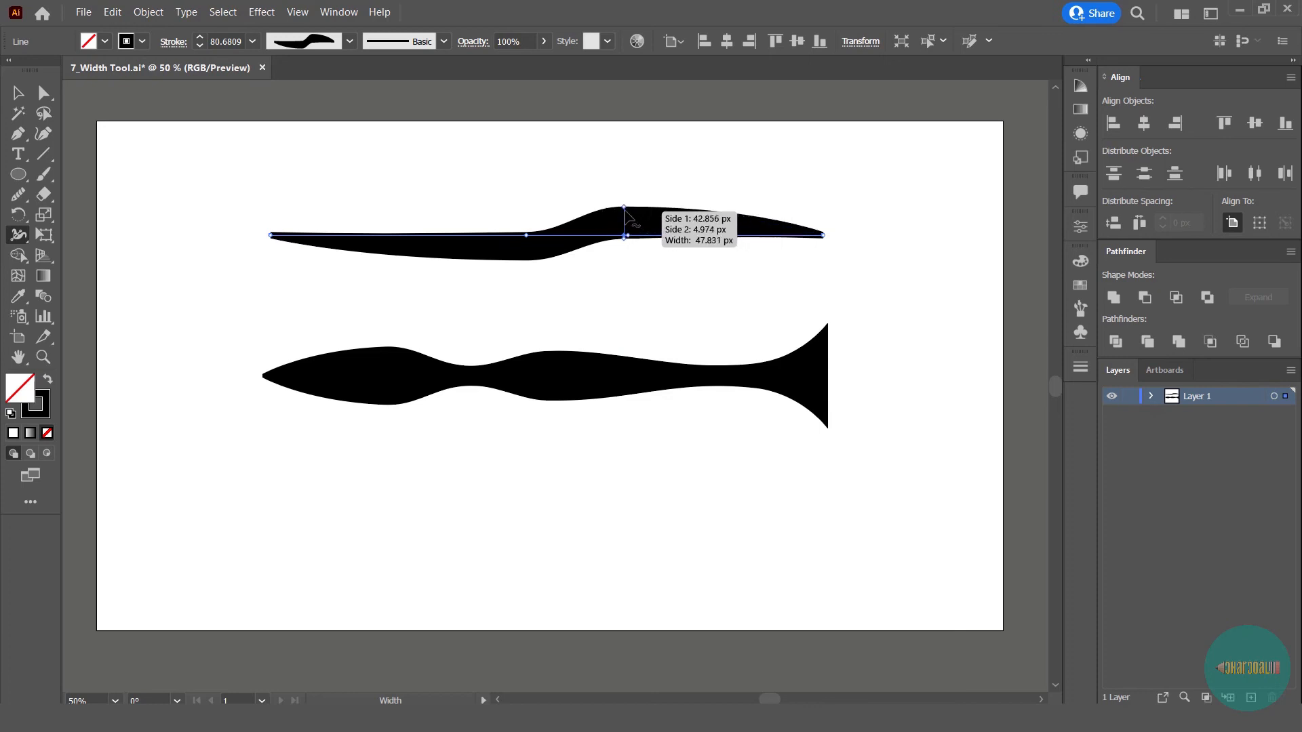
{"action": "left_click_drag", "start_coordinate": [388, 258], "coordinate": [392, 246]}
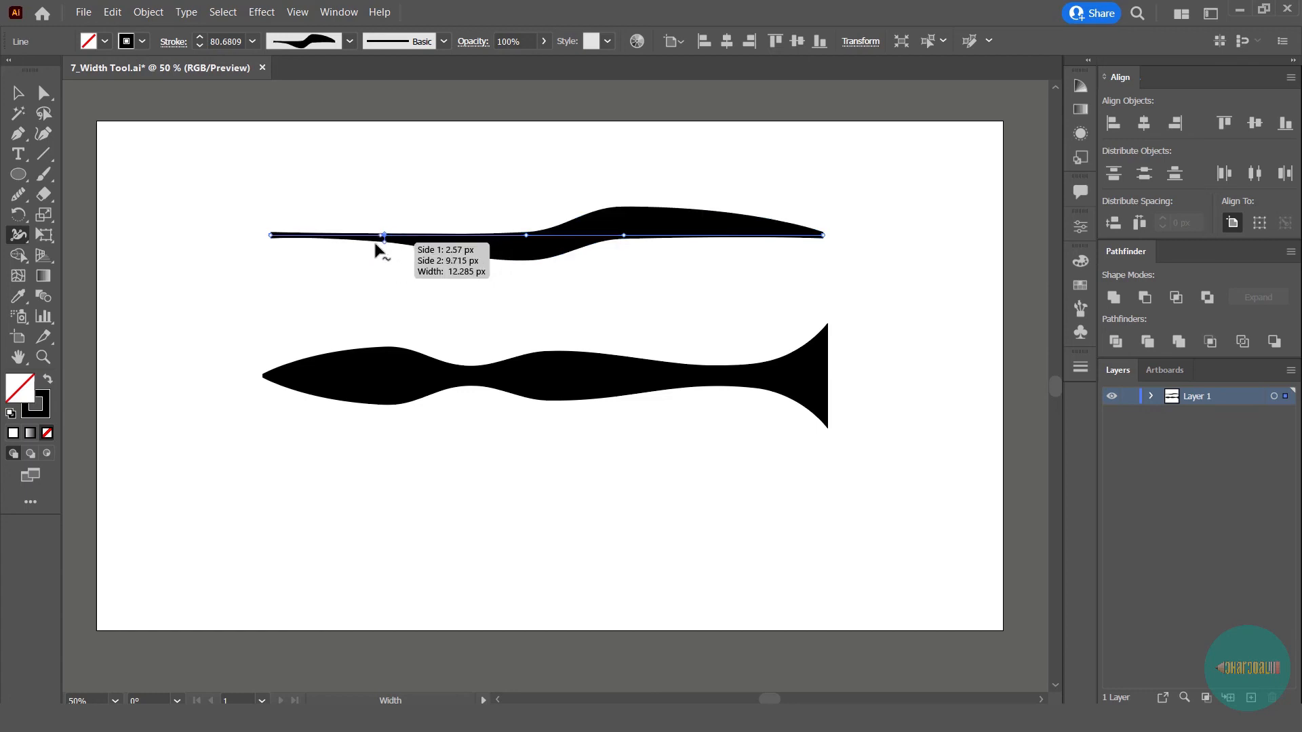